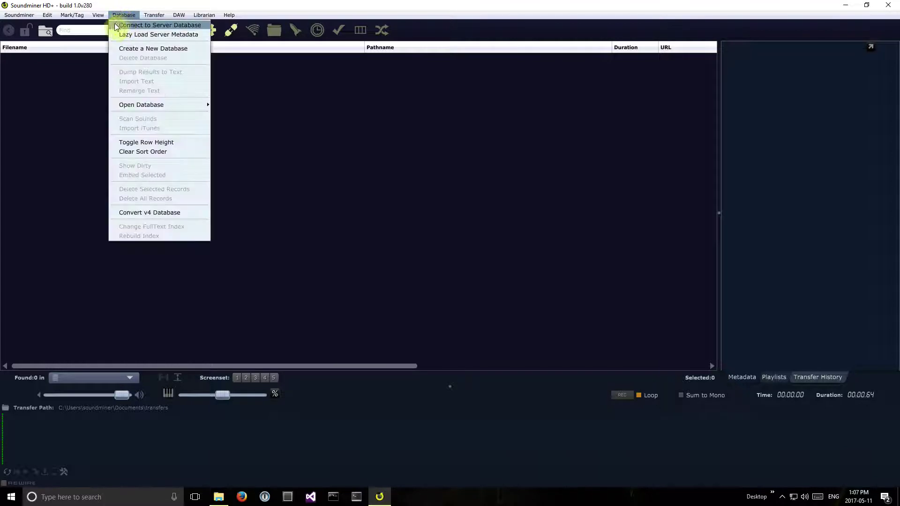
# Create a new database named 'soniss' from the SoundEffects template
pyautogui.click(151, 48)
pyautogui.write('soniss')
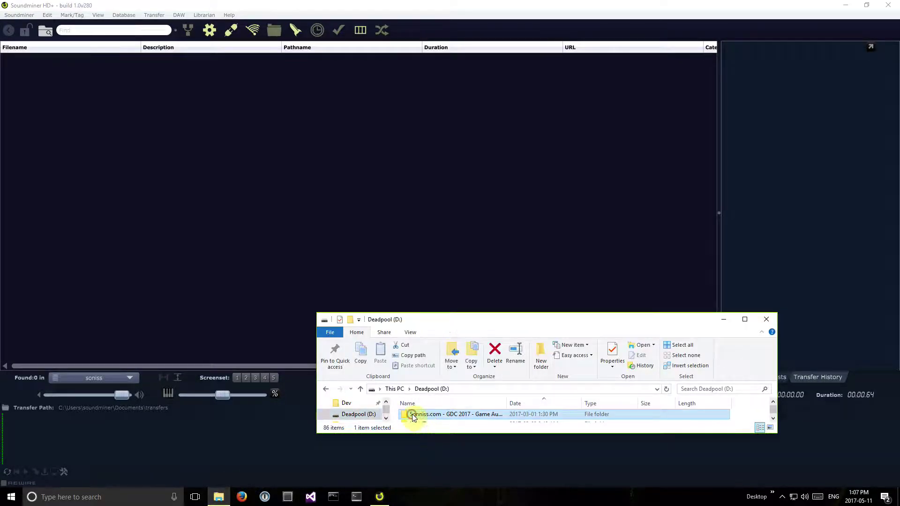
# Scan the Sonniss.com GDC 2017 folder into the soniss database, adding its 805 sounds
pyautogui.moveTo(413, 415); pyautogui.dragTo(307, 230)
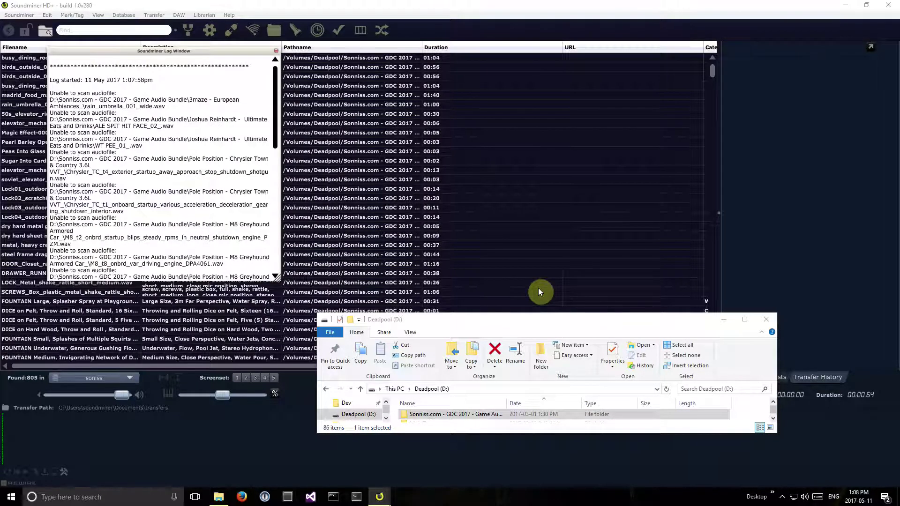
pyautogui.click(274, 49)
pyautogui.click(179, 209)
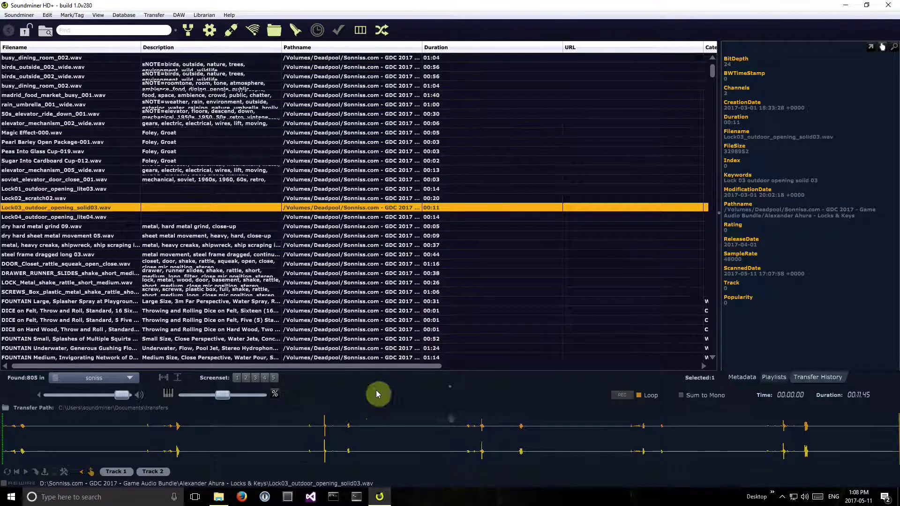
pyautogui.moveTo(345, 366); pyautogui.dragTo(524, 6)
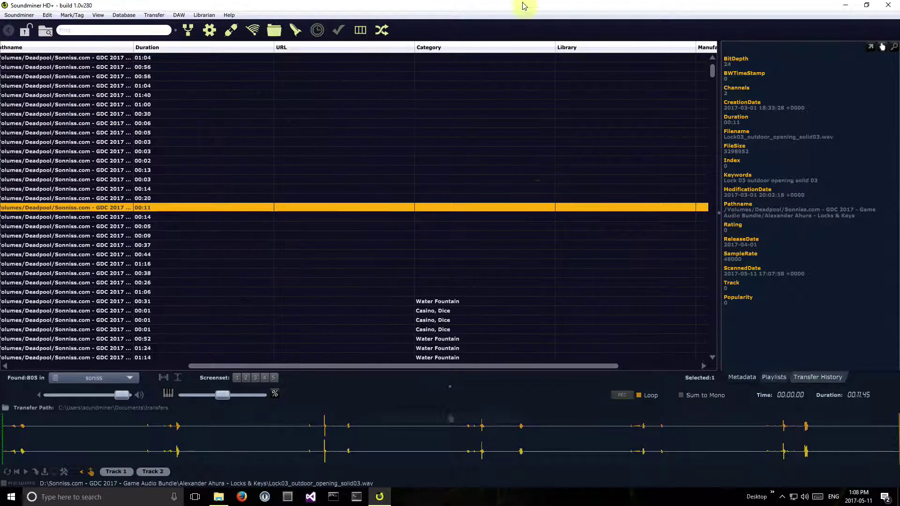
pyautogui.rightClick(485, 42)
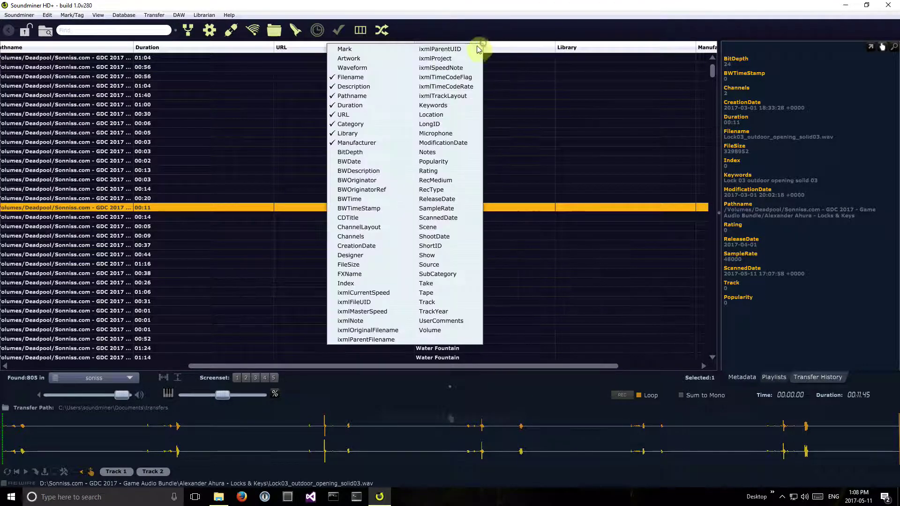
pyautogui.click(572, 370)
pyautogui.moveTo(560, 365)
pyautogui.mouseDown()
pyautogui.moveTo(658, 367)
pyautogui.moveTo(576, 365)
pyautogui.mouseUp()
pyautogui.hscroll(-5, 293, 355)
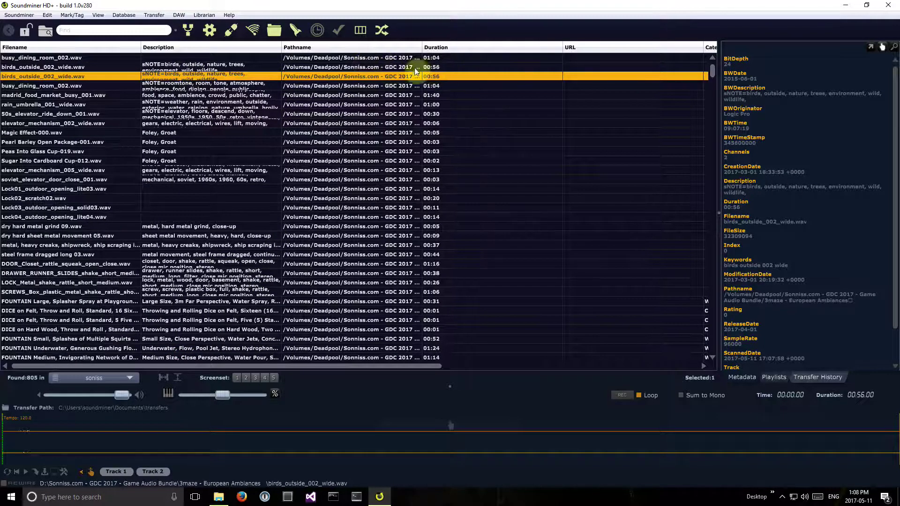
# Switch to tall wrapped rows, load busy_dining_room_002.wav, and show the Sonniss.com library list
pyautogui.click(179, 378)
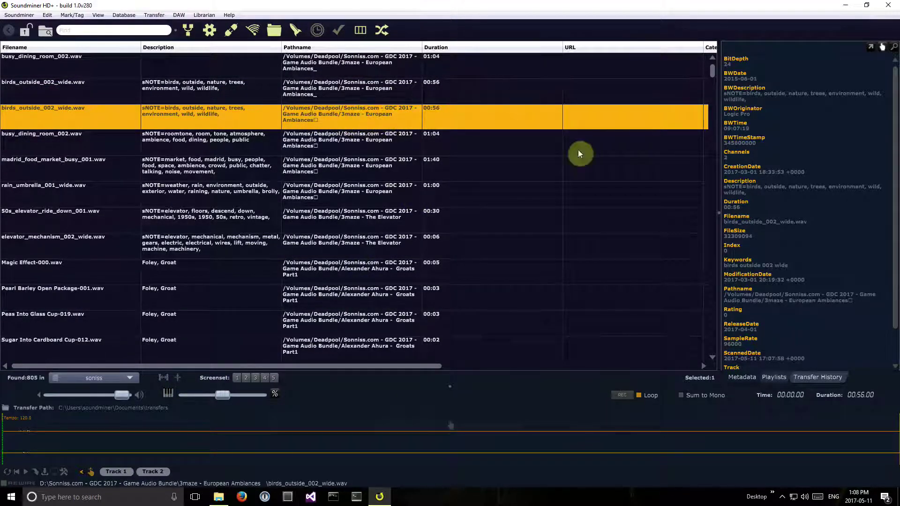
pyautogui.click(333, 76)
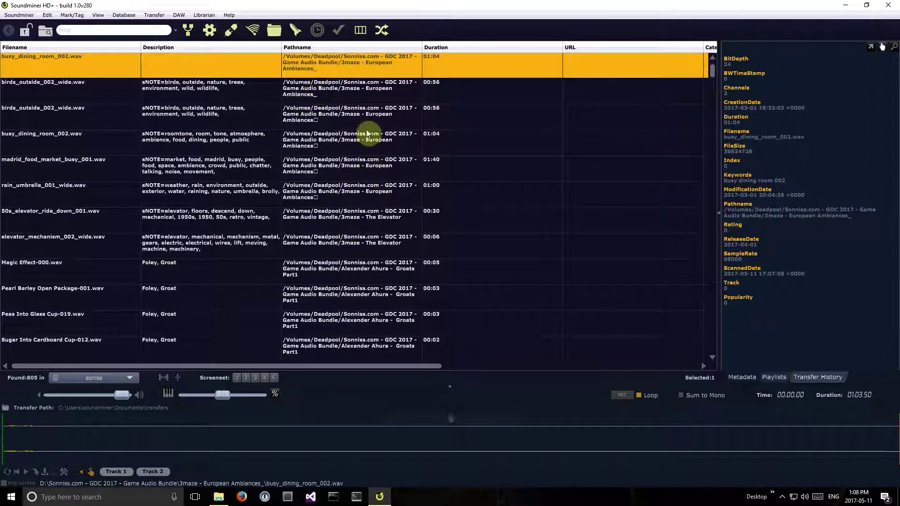
pyautogui.click(52, 35)
pyautogui.moveTo(75, 34)
pyautogui.moveTo(179, 35)
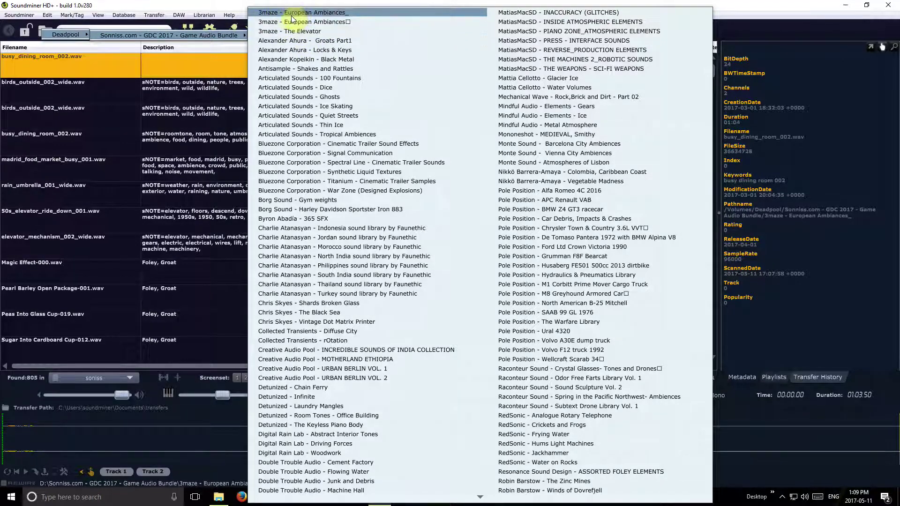
# Find records whose Pathname contains '3maze', narrowing the list to 10 sounds
pyautogui.click(154, 118)
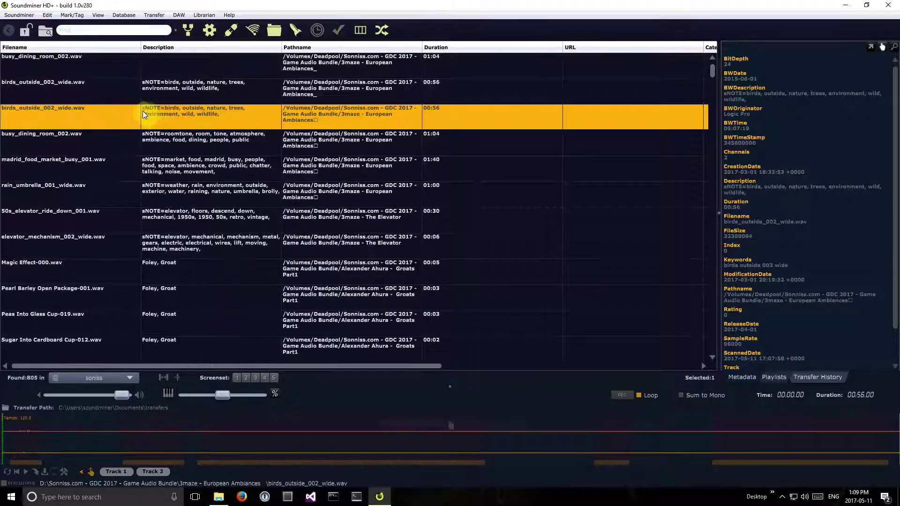
pyautogui.hotkey('ctrl', 'f')
pyautogui.click(370, 201)
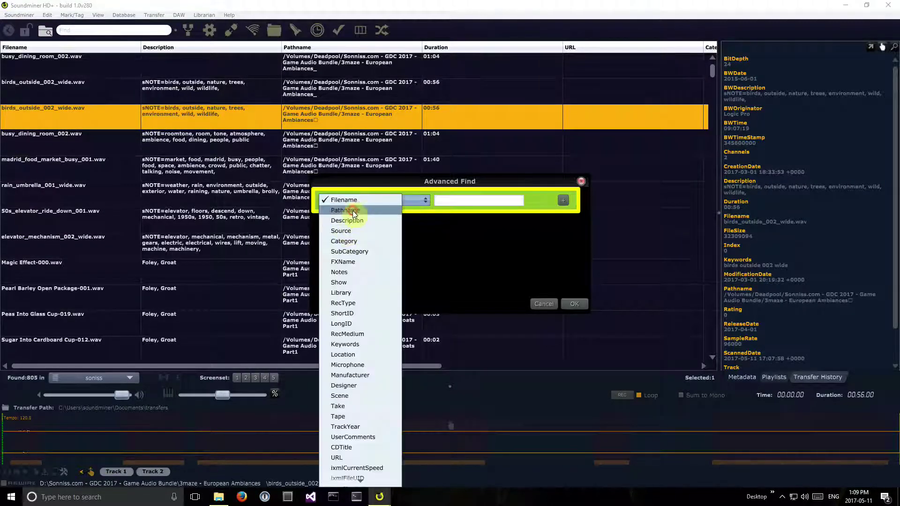
pyautogui.click(352, 210)
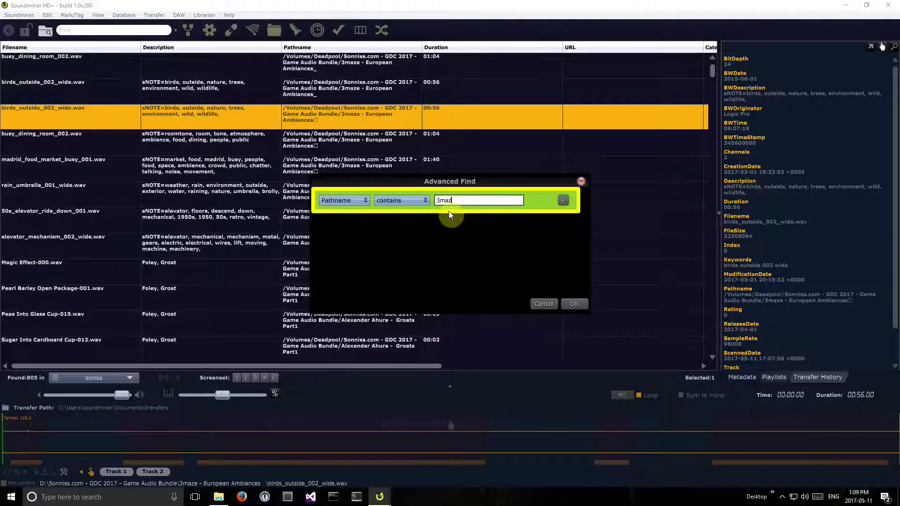
pyautogui.click(576, 305)
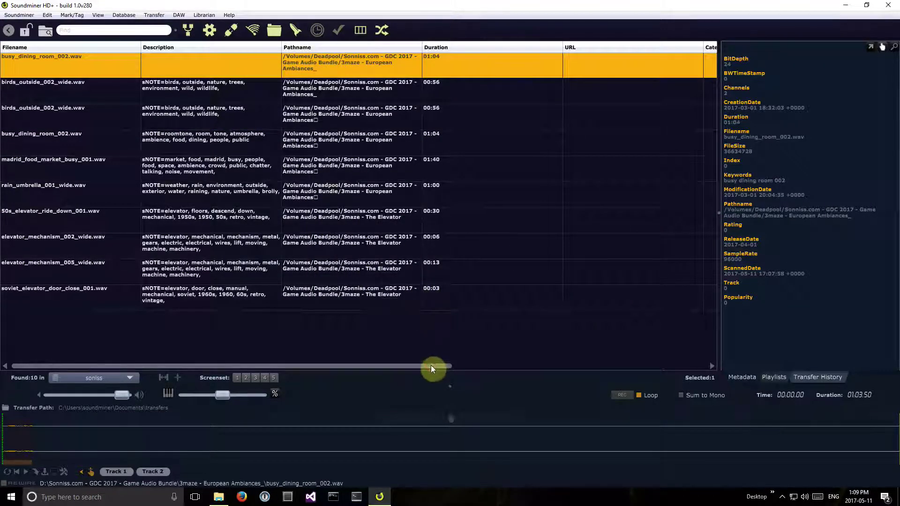
# Enter 3Maze as the first record's Manufacturer and assign it to all ten records
pyautogui.moveTo(431, 367); pyautogui.dragTo(742, 376)
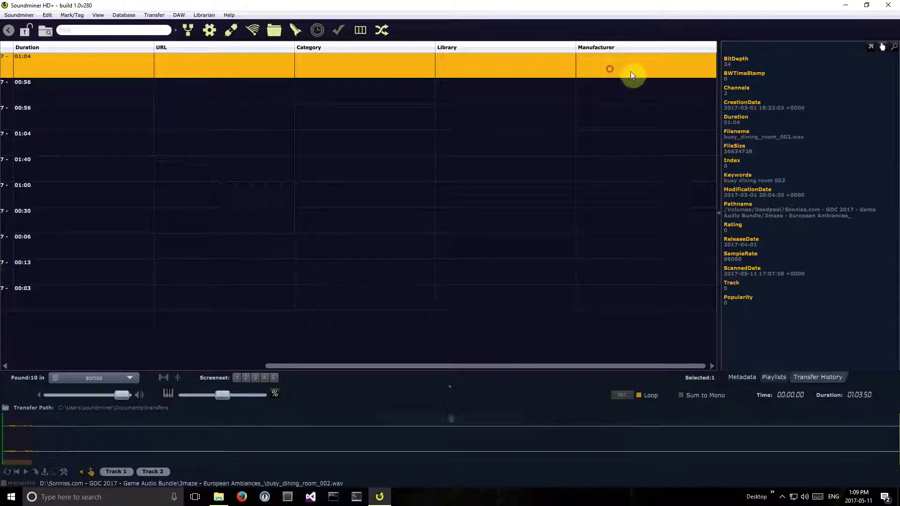
pyautogui.doubleClick(616, 69)
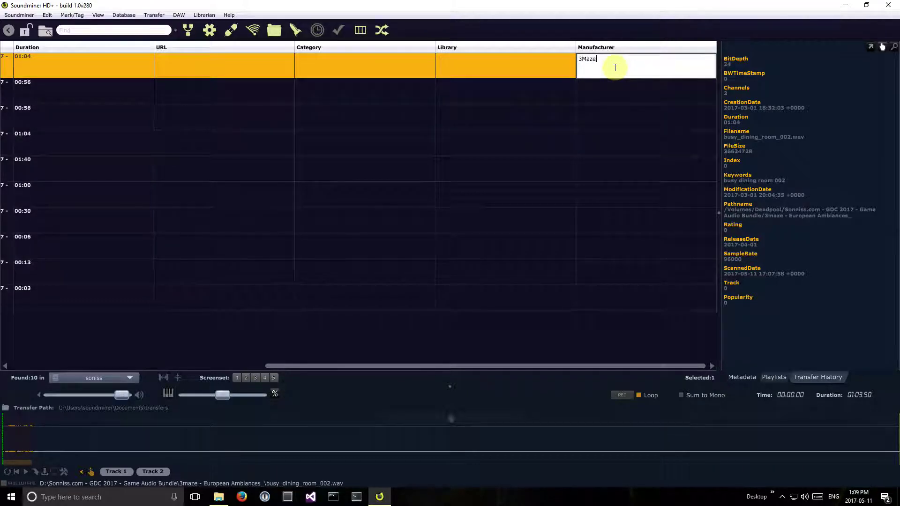
pyautogui.click(601, 90)
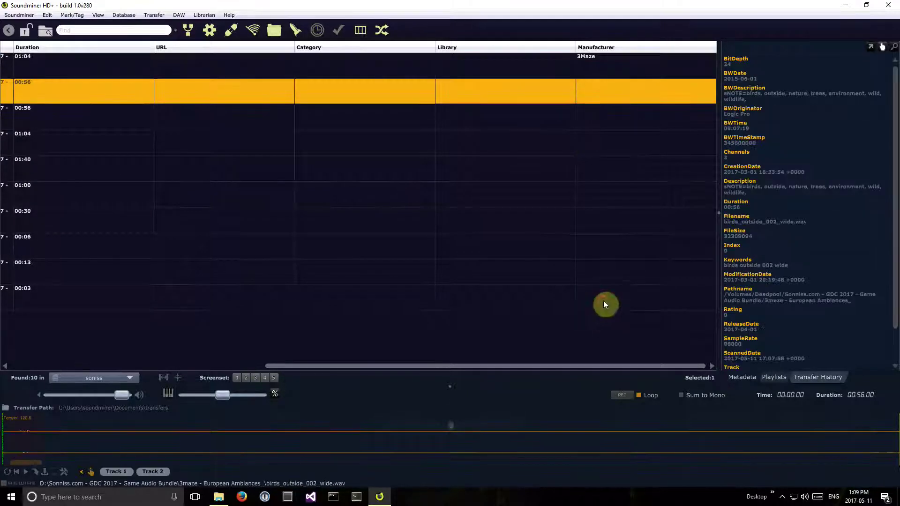
pyautogui.keyDown('shift'); pyautogui.click(604, 304); pyautogui.keyUp('shift')
pyautogui.rightClick(589, 92)
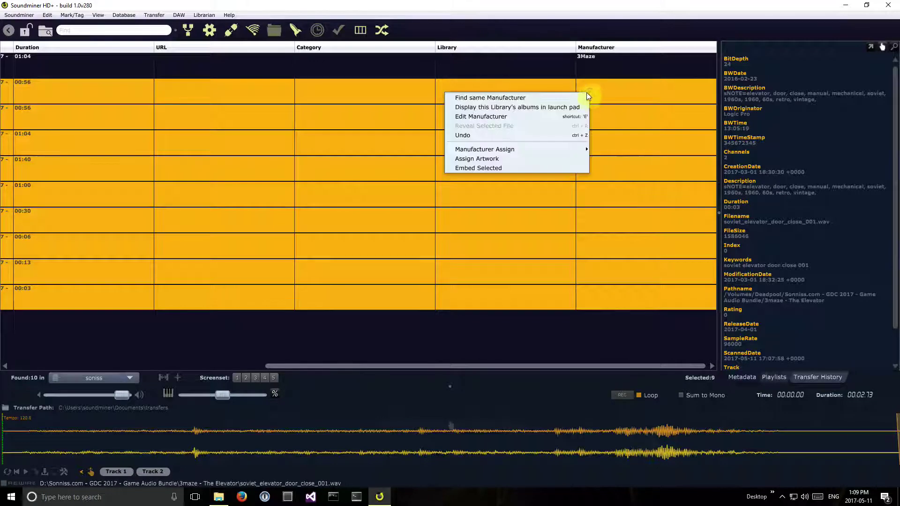
pyautogui.moveTo(538, 150)
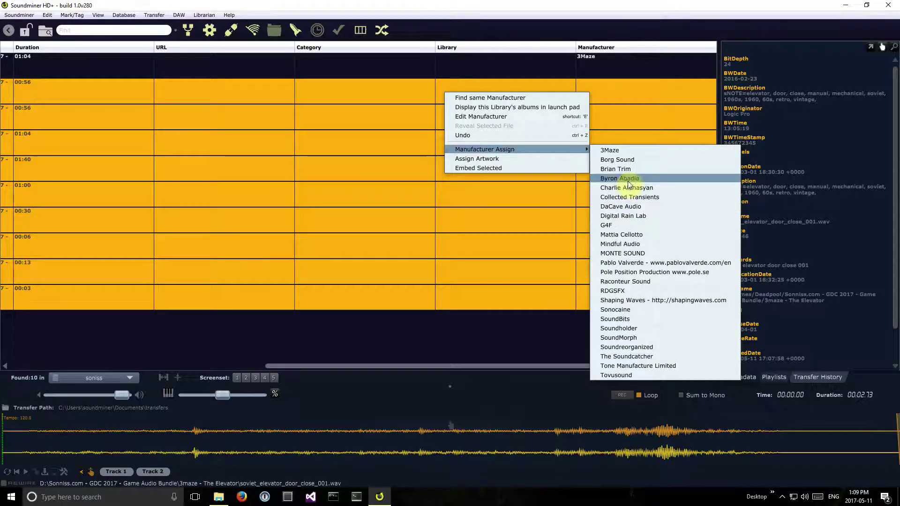
pyautogui.click(610, 150)
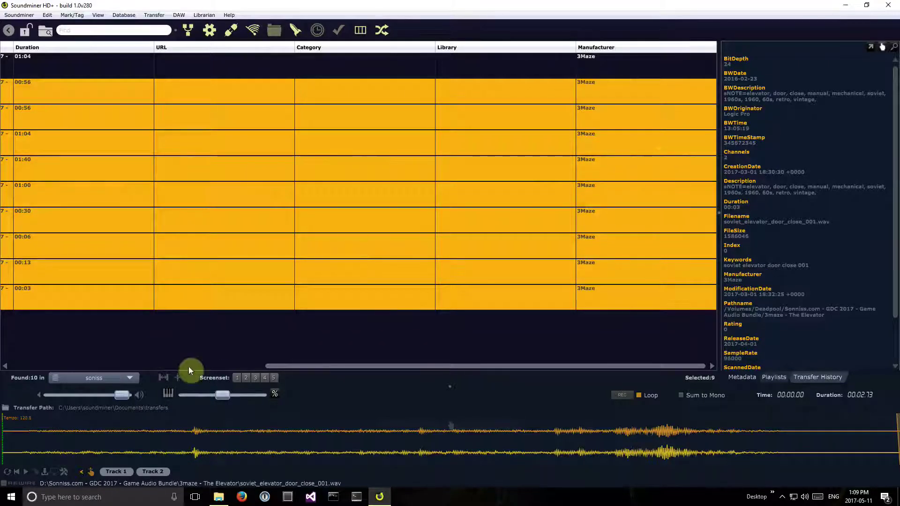
# In the workflow, replace Find & Replace with a Set Field action setting Manufacturer to 3Maze
pyautogui.click(188, 30)
pyautogui.moveTo(409, 95); pyautogui.dragTo(300, 108)
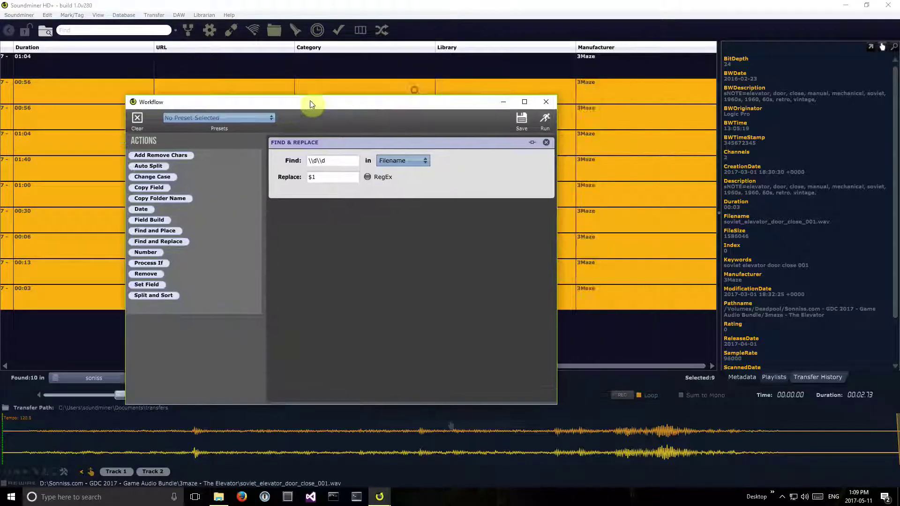
pyautogui.click(546, 142)
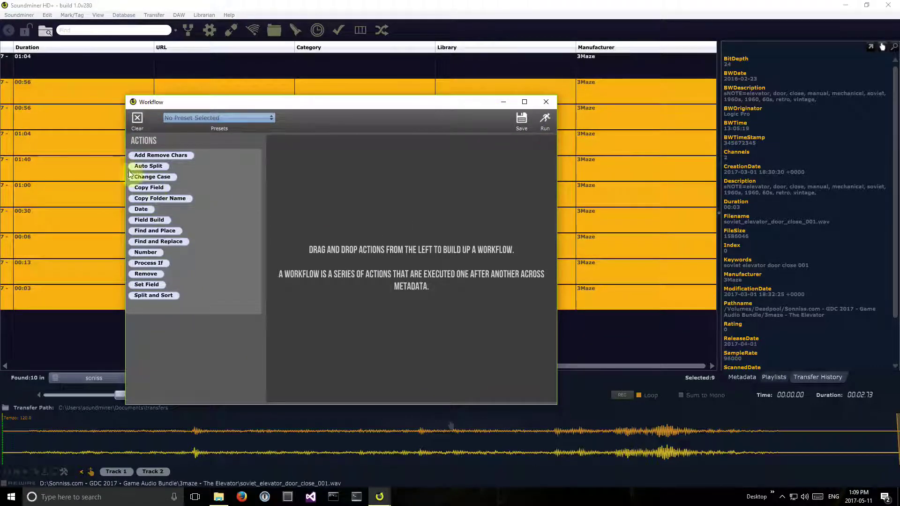
pyautogui.moveTo(149, 285); pyautogui.dragTo(354, 251)
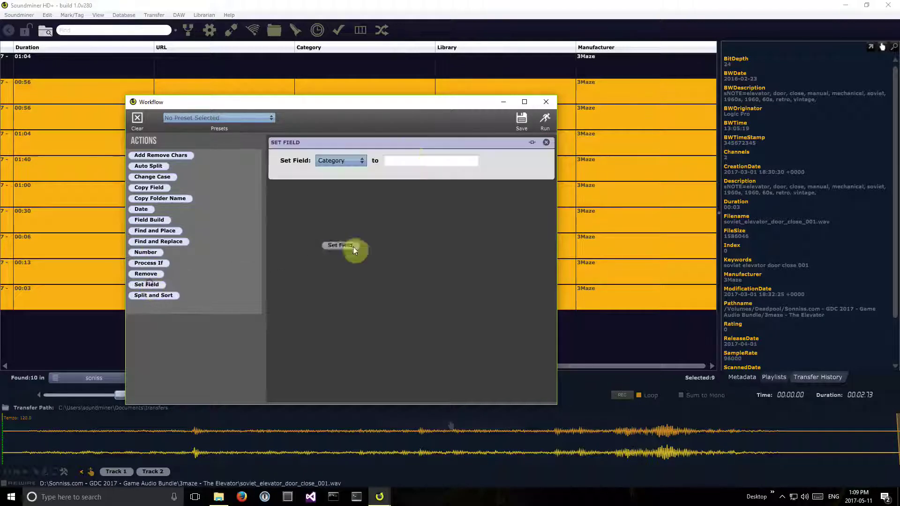
pyautogui.click(345, 160)
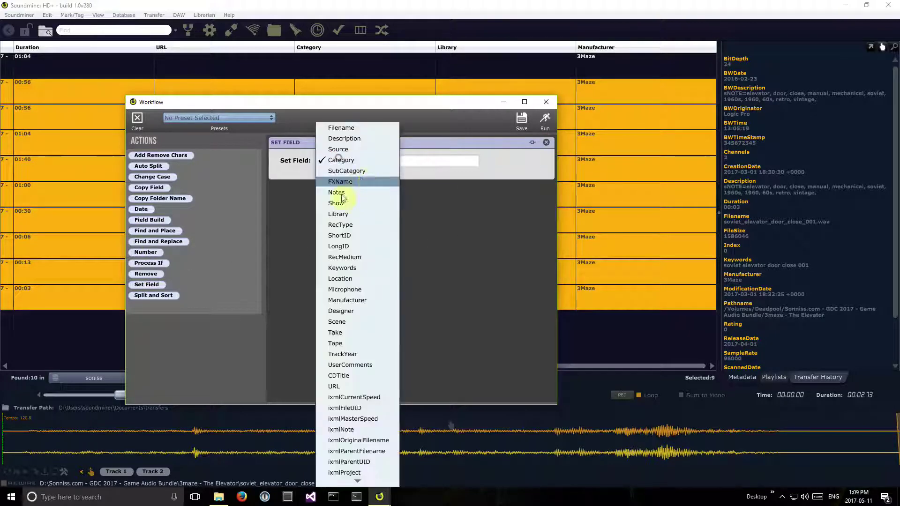
pyautogui.click(356, 299)
pyautogui.click(393, 159)
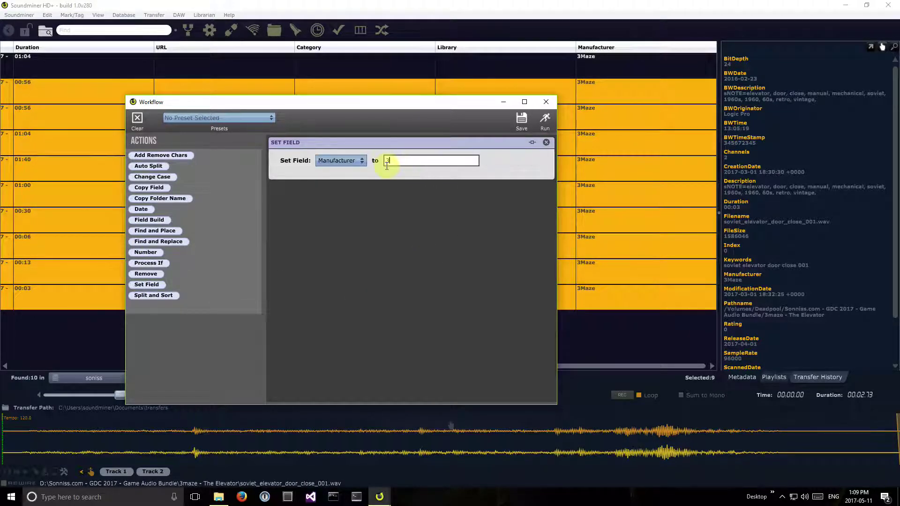
pyautogui.write('3Maze')
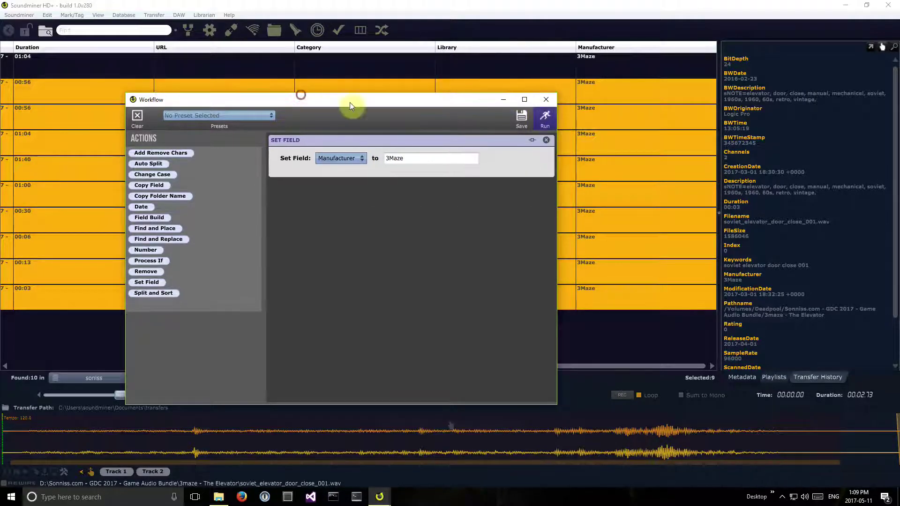
# Add a Copy Folder Name step to the workflow, copying into Category
pyautogui.moveTo(350, 102); pyautogui.dragTo(737, 112)
pyautogui.moveTo(583, 86); pyautogui.dragTo(424, 71)
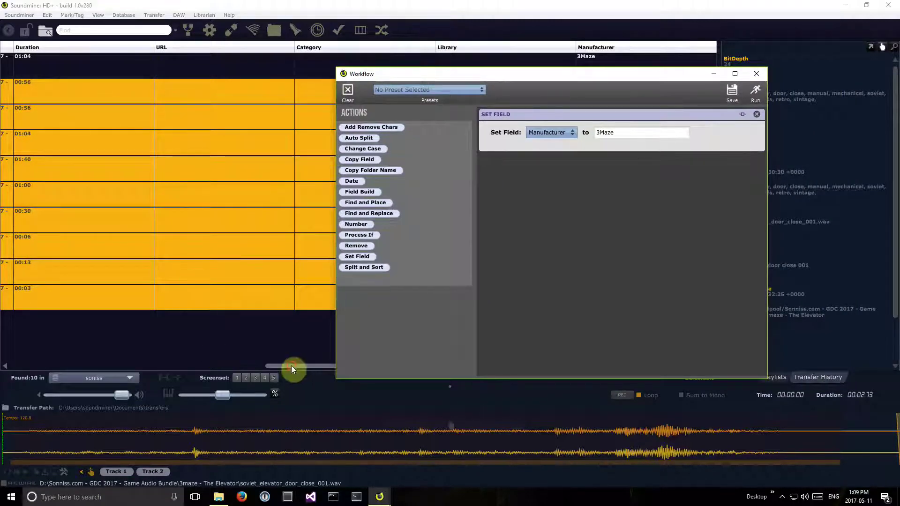
pyautogui.moveTo(291, 366); pyautogui.dragTo(104, 358)
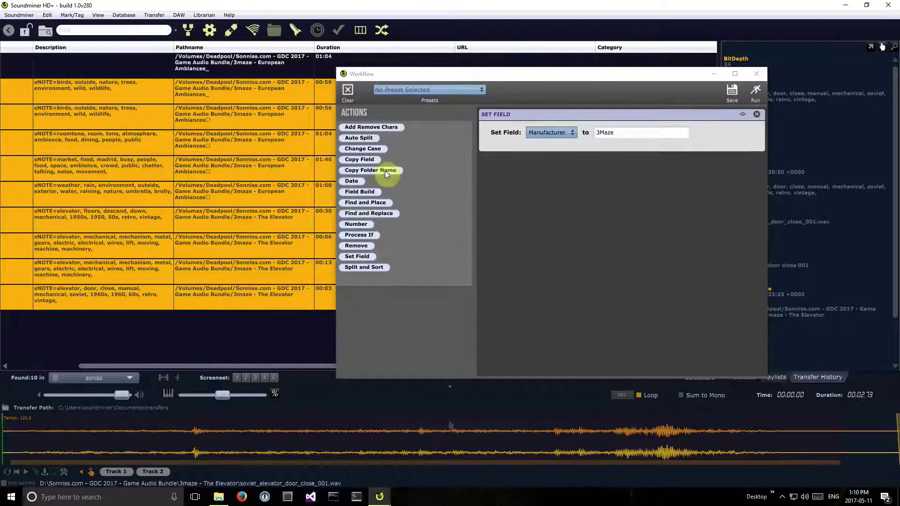
pyautogui.moveTo(383, 170); pyautogui.dragTo(580, 176)
# Remove the Set Field step and point Copy Folder Name at the Library field
pyautogui.click(756, 114)
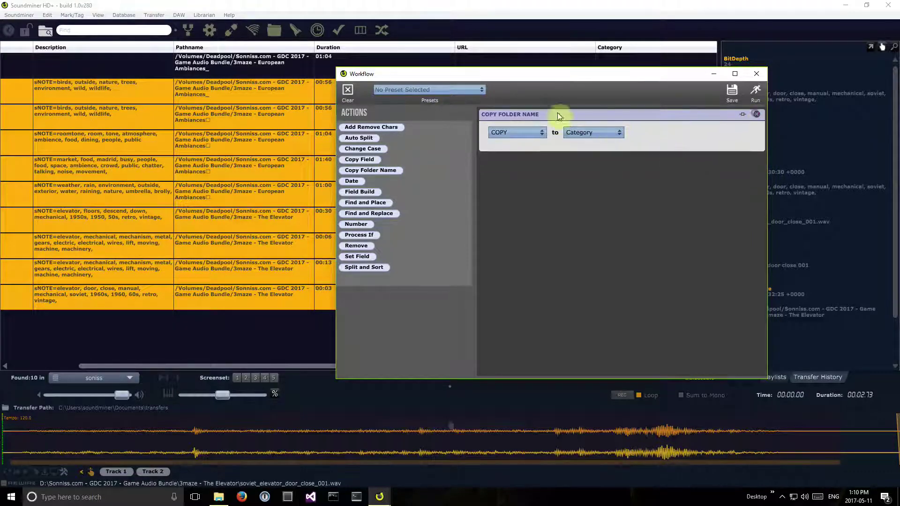
pyautogui.click(593, 133)
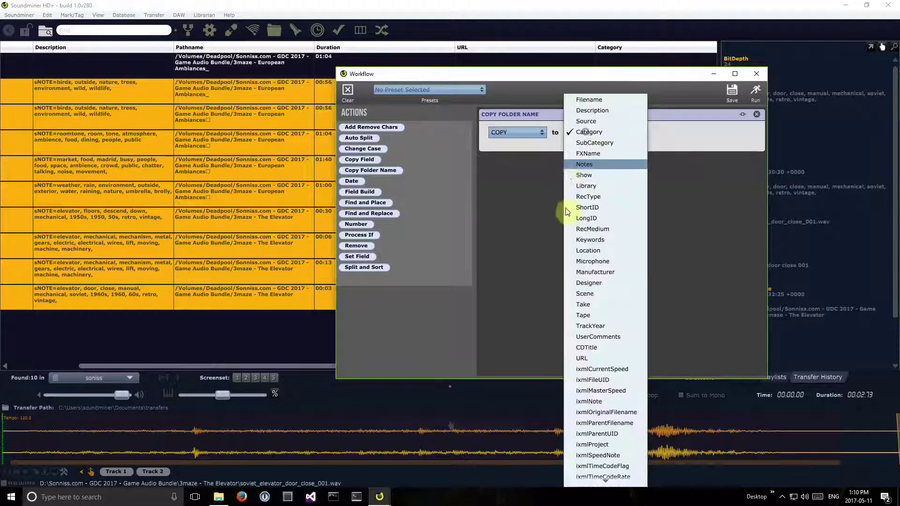
pyautogui.click(606, 181)
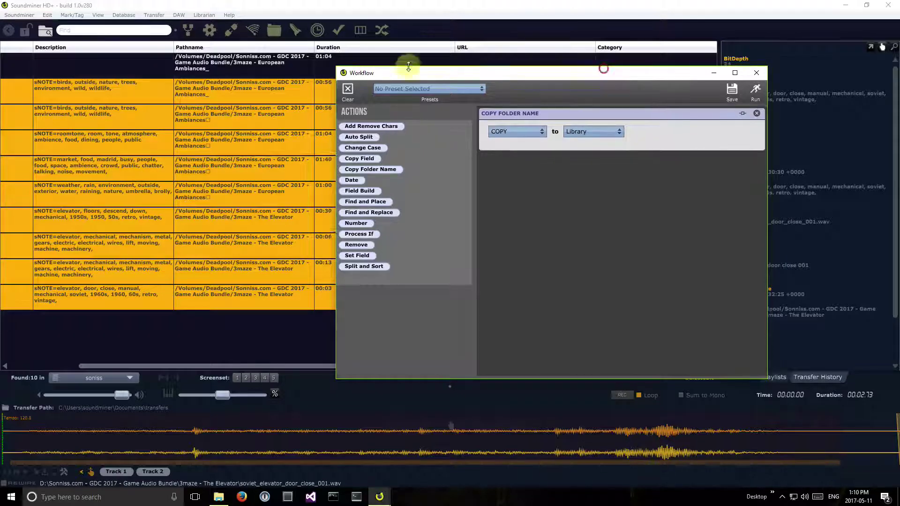
# Run the workflow on all records to fill Library with their folder names
pyautogui.moveTo(505, 74); pyautogui.dragTo(225, 70)
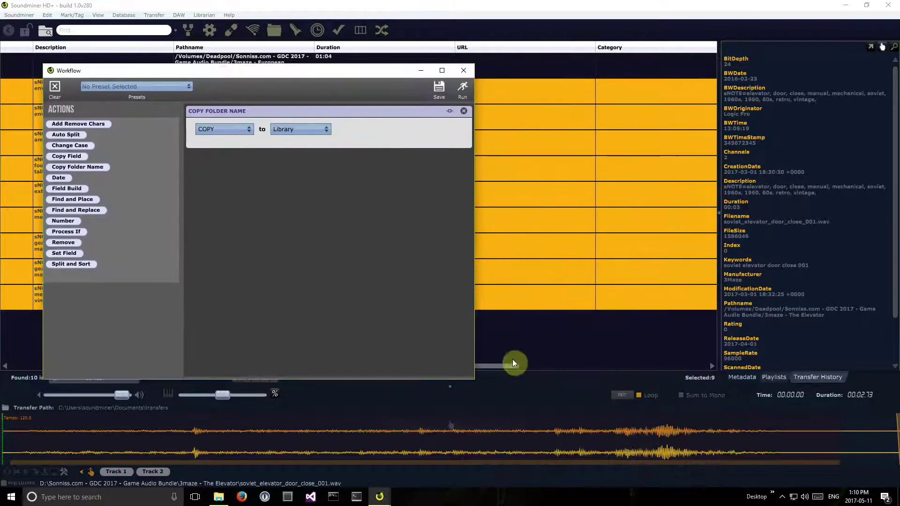
pyautogui.moveTo(512, 363); pyautogui.dragTo(665, 374)
pyautogui.click(563, 75)
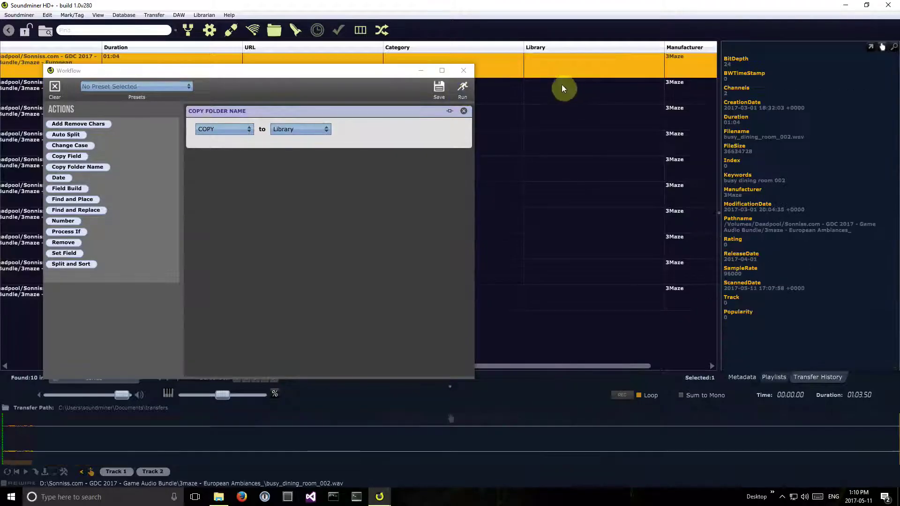
pyautogui.hotkey('ctrl', 'a')
pyautogui.click(462, 87)
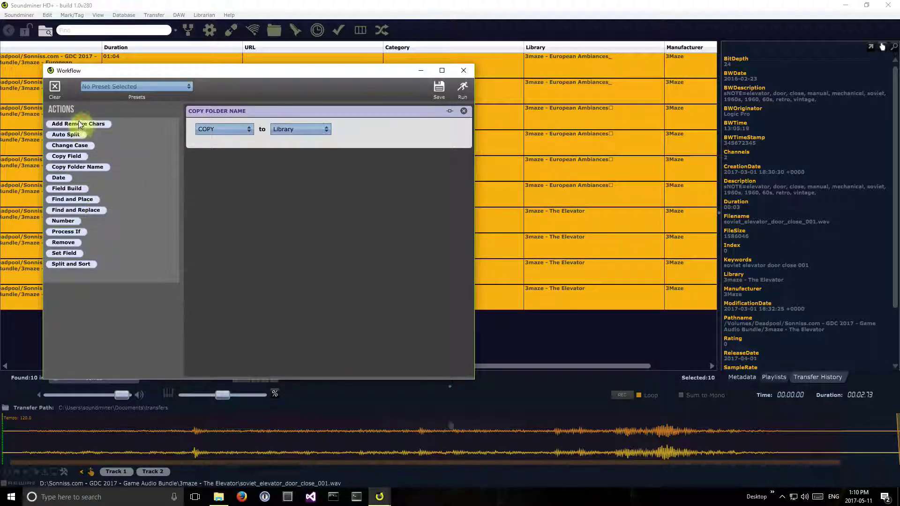
# Add a Remove Chars step trimming 8 characters from the start of Library, and run it
pyautogui.moveTo(91, 126); pyautogui.dragTo(296, 199)
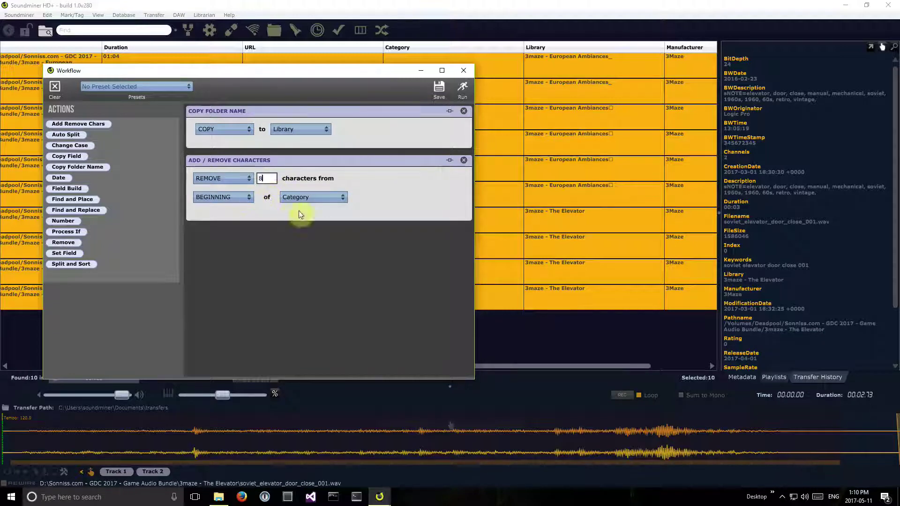
pyautogui.click(309, 197)
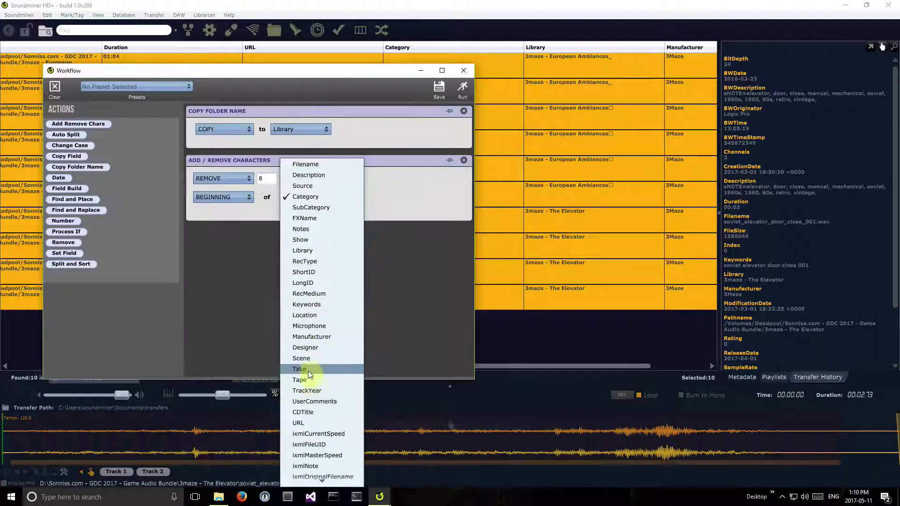
pyautogui.click(315, 251)
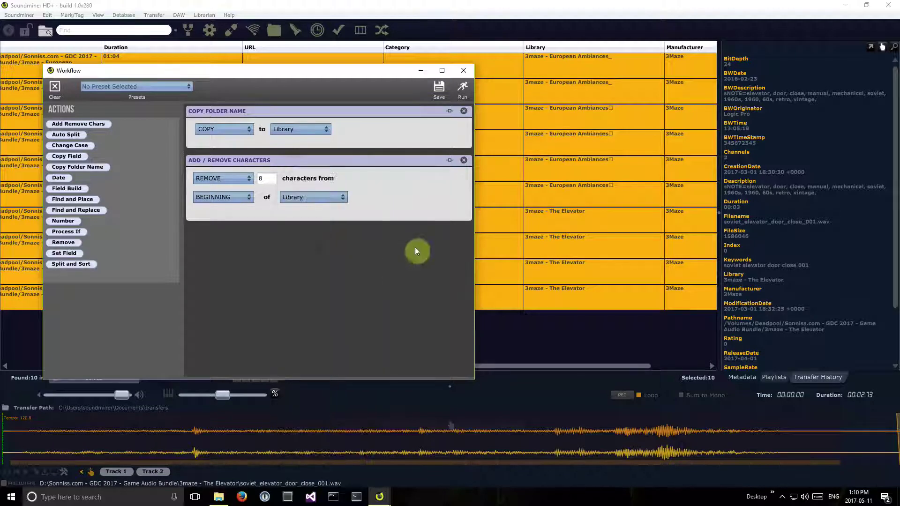
pyautogui.click(462, 89)
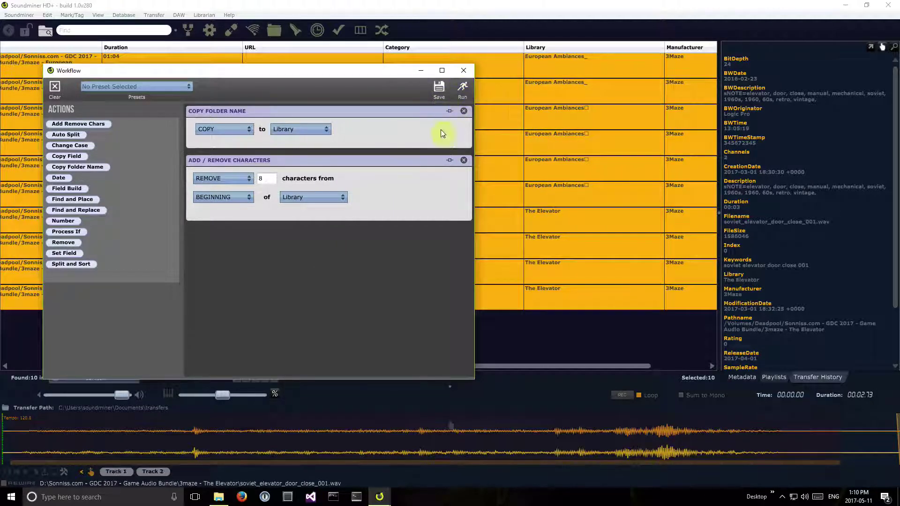
# Trim 1 trailing character from Library on the six European Ambiances records
pyautogui.click(607, 185)
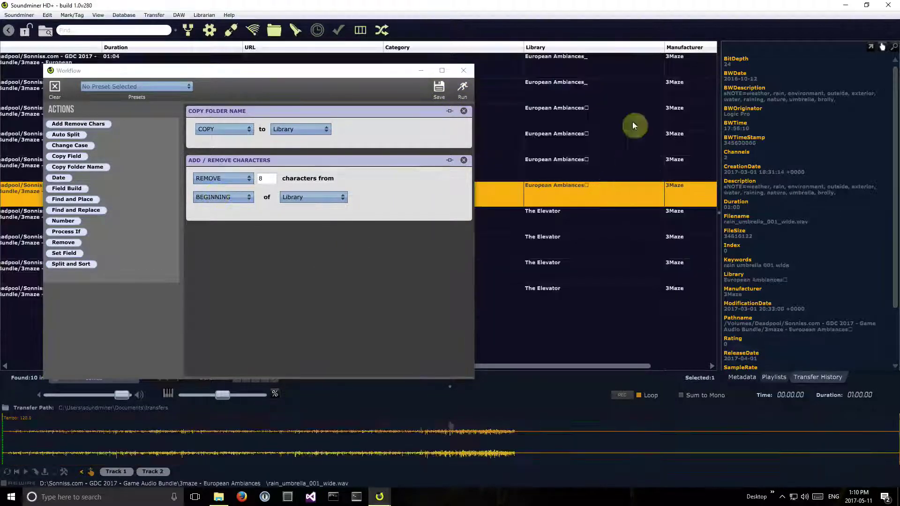
pyautogui.keyDown('shift'); pyautogui.click(617, 64); pyautogui.keyUp('shift')
pyautogui.click(266, 179)
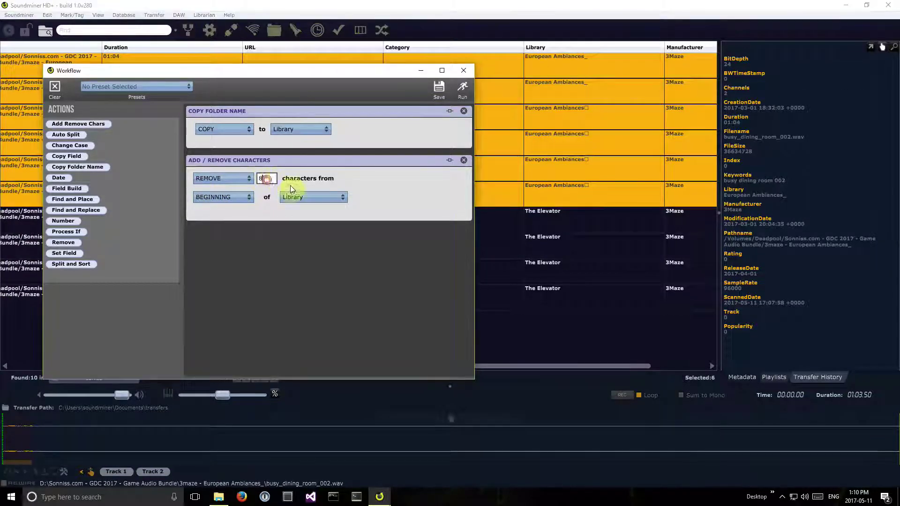
pyautogui.click(464, 111)
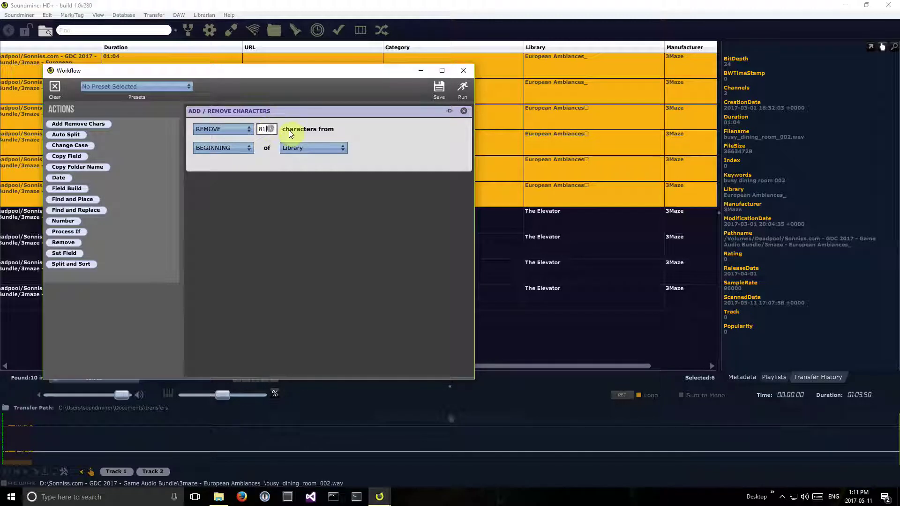
pyautogui.write('1')
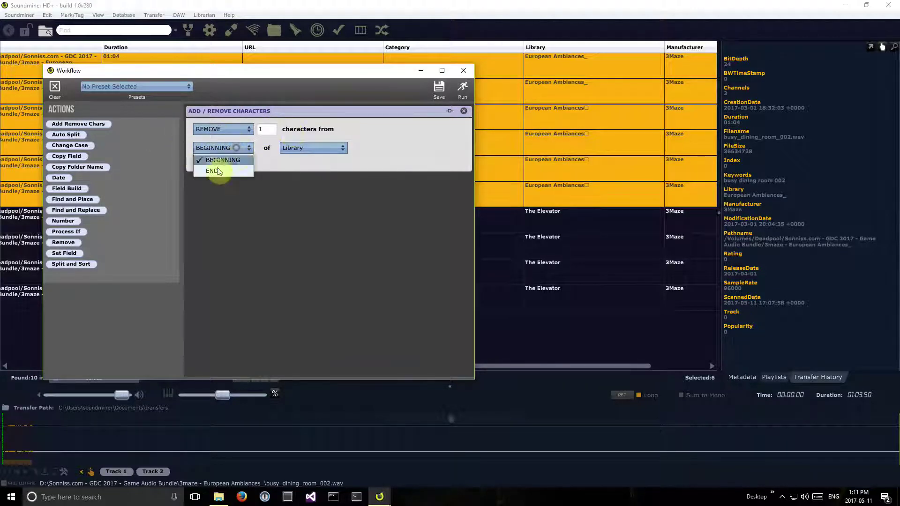
pyautogui.click(212, 170)
pyautogui.click(462, 89)
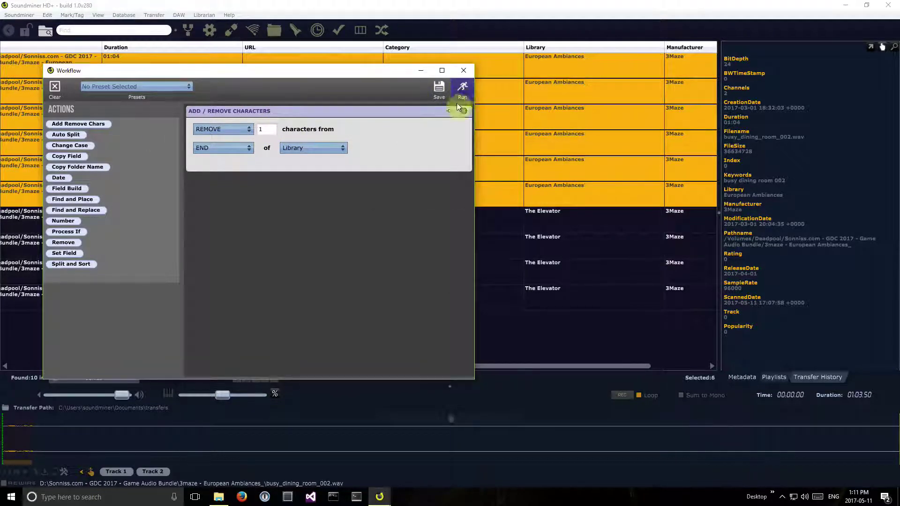
pyautogui.click(590, 272)
# Select all ten records and set their Category to 'Ambiences'
pyautogui.moveTo(384, 71); pyautogui.dragTo(766, 79)
pyautogui.moveTo(322, 363); pyautogui.dragTo(370, 369)
pyautogui.click(370, 61)
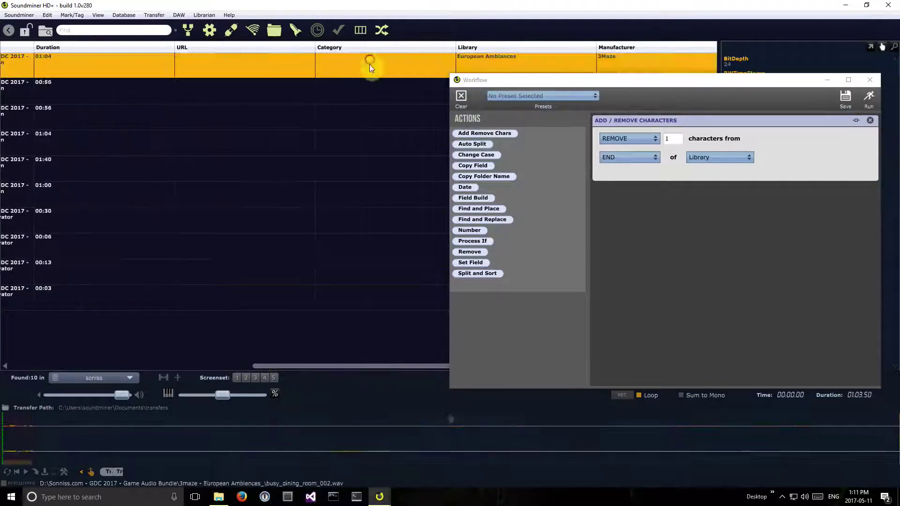
pyautogui.keyDown('shift'); pyautogui.click(354, 304); pyautogui.keyUp('shift')
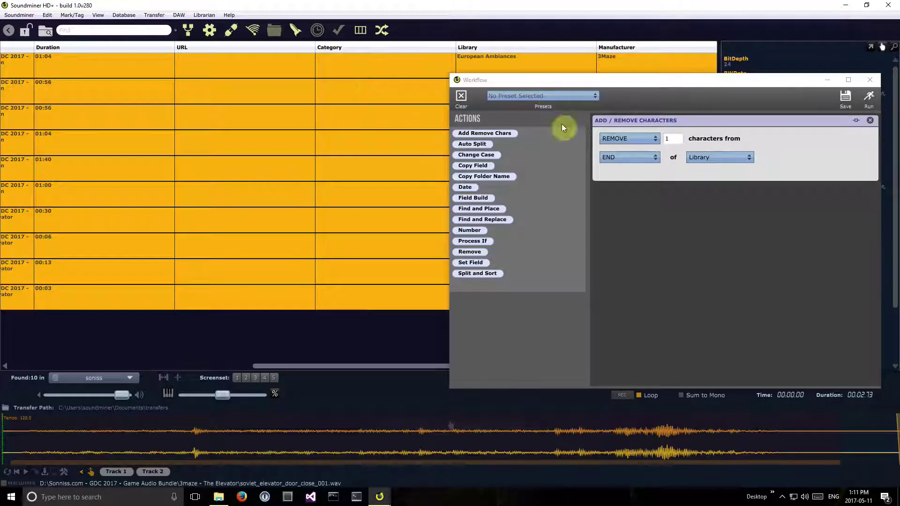
pyautogui.moveTo(557, 76); pyautogui.dragTo(651, 109)
pyautogui.click(355, 64)
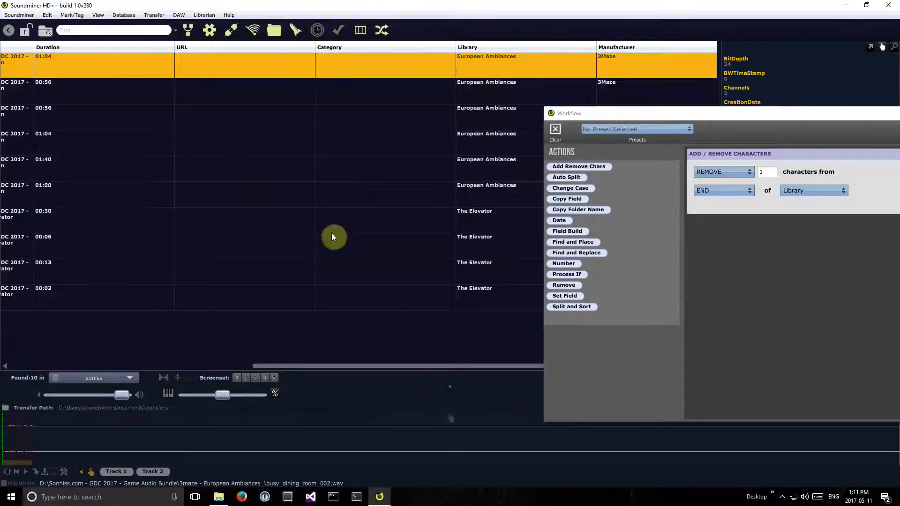
pyautogui.keyDown('shift'); pyautogui.click(352, 305); pyautogui.keyUp('shift')
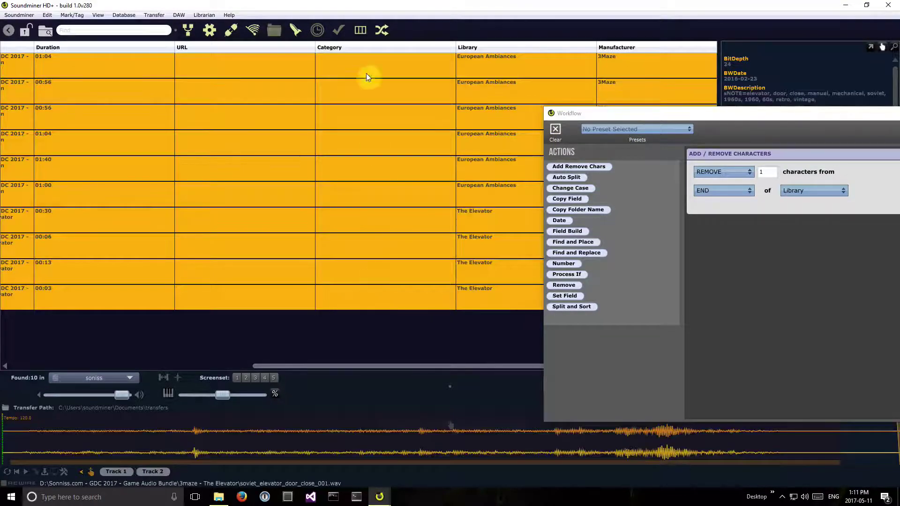
pyautogui.doubleClick(375, 175)
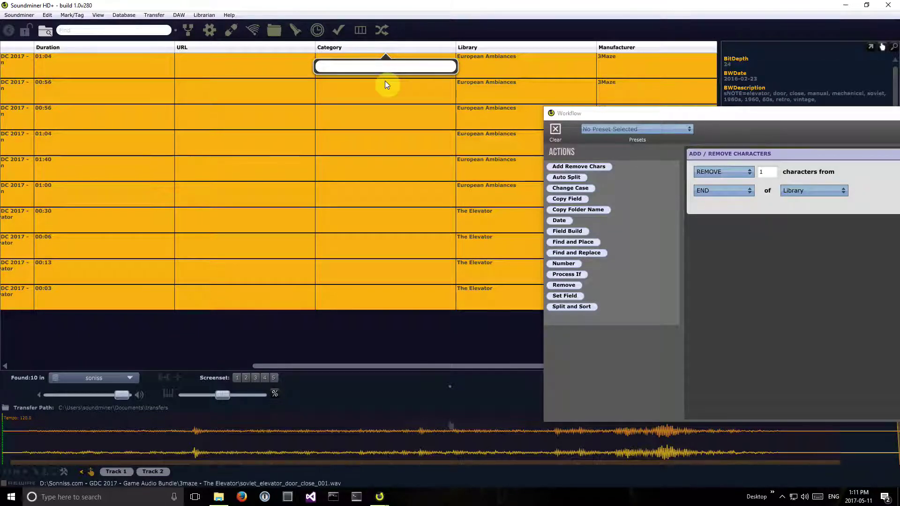
pyautogui.write('Ambiences')
pyautogui.press('Return')
pyautogui.click(370, 190)
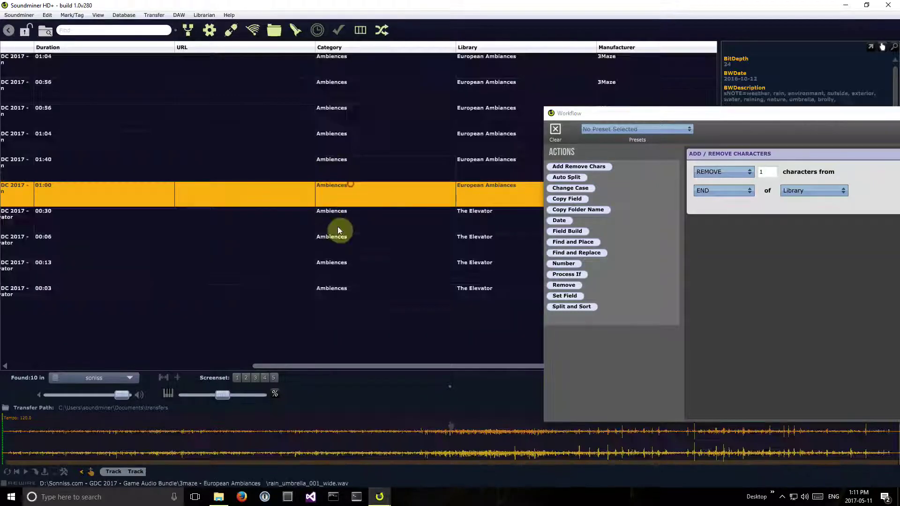
# Compact the rows, scroll back to Filename, select all ten records, and float the workflow editor
pyautogui.click(176, 379)
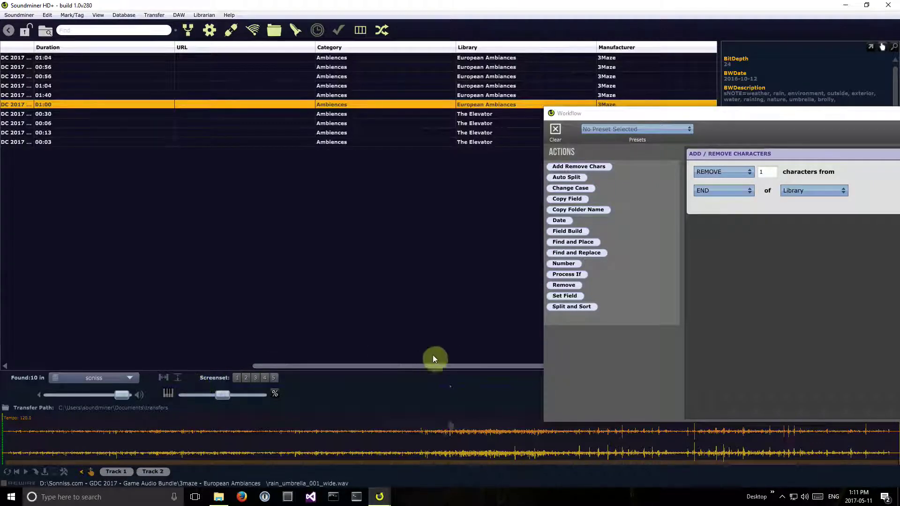
pyautogui.moveTo(435, 366); pyautogui.dragTo(275, 361)
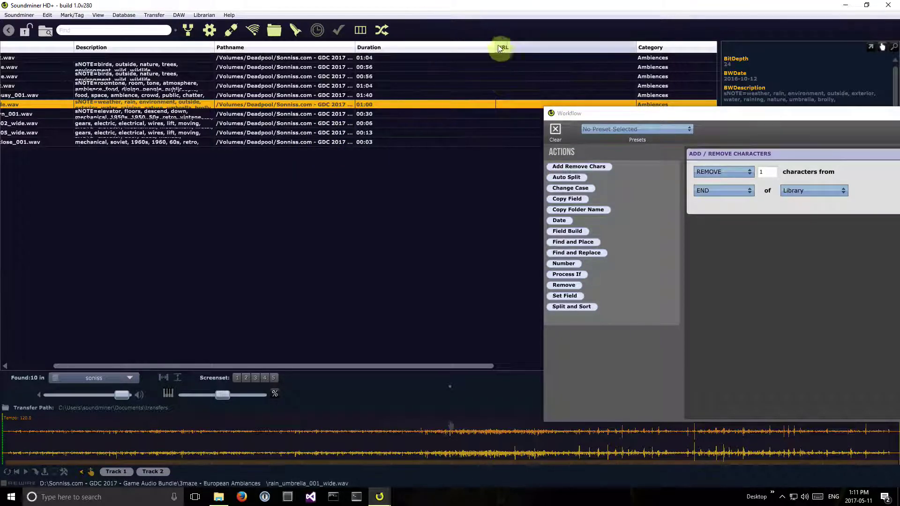
pyautogui.moveTo(340, 366); pyautogui.dragTo(203, 367)
pyautogui.click(96, 58)
pyautogui.keyDown('shift'); pyautogui.click(98, 142); pyautogui.keyUp('shift')
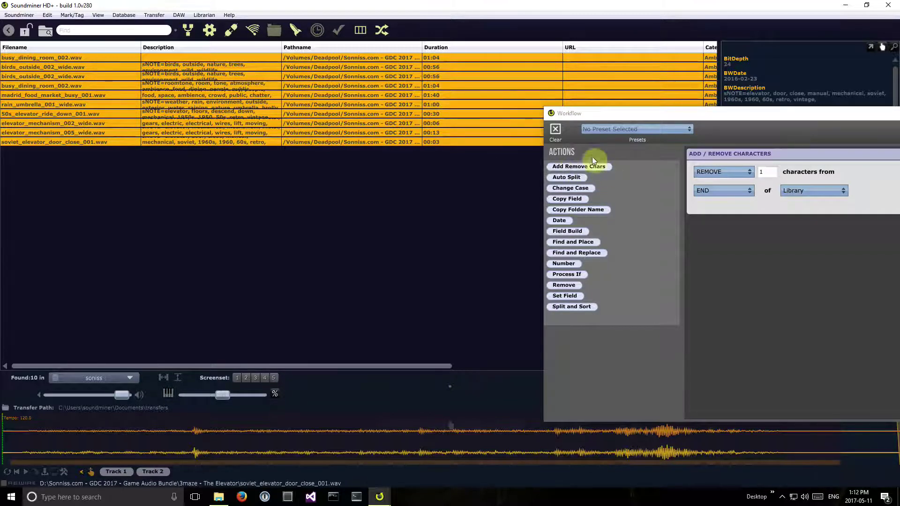
pyautogui.doubleClick(665, 113)
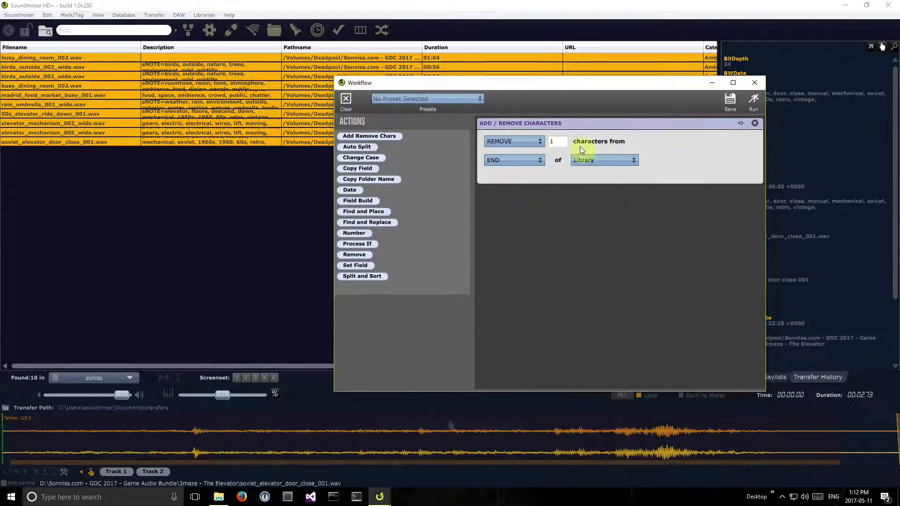